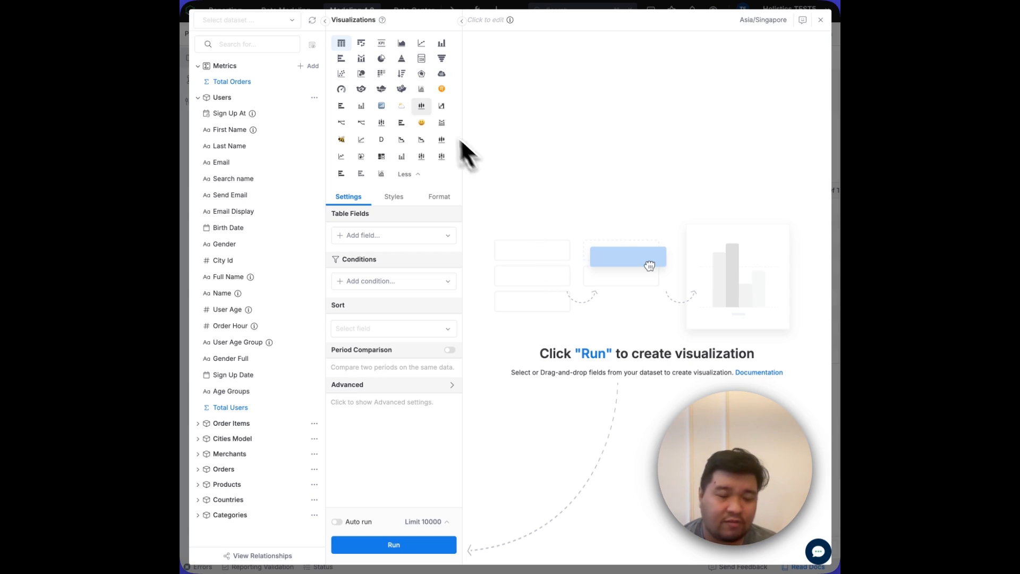
Step: Start an ad-hoc dimension on Users with a case formula: when and(users.age >= 18, users.age < 30), then '<30', else '>=30'
mouse_move(258, 84)
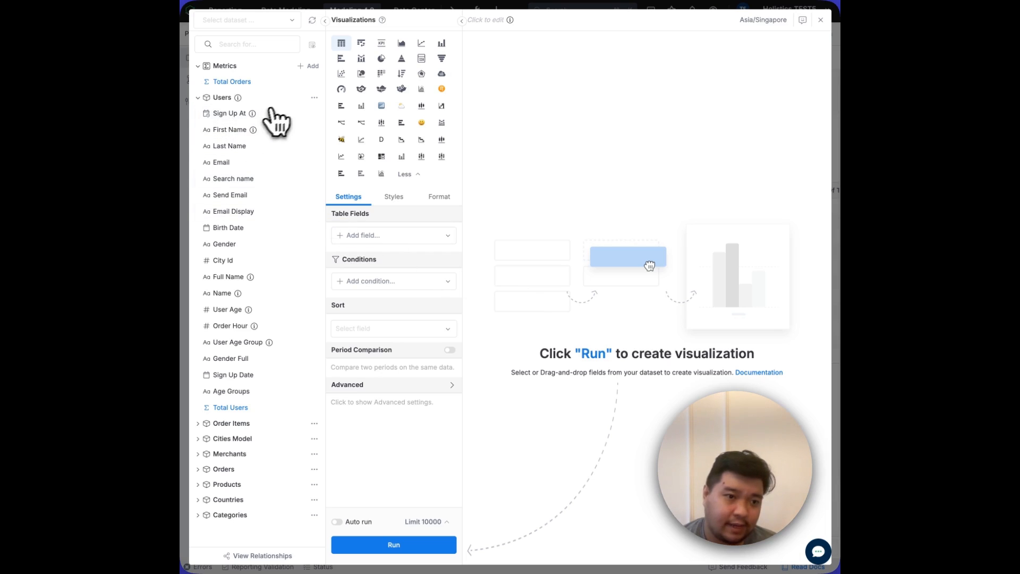
click(314, 97)
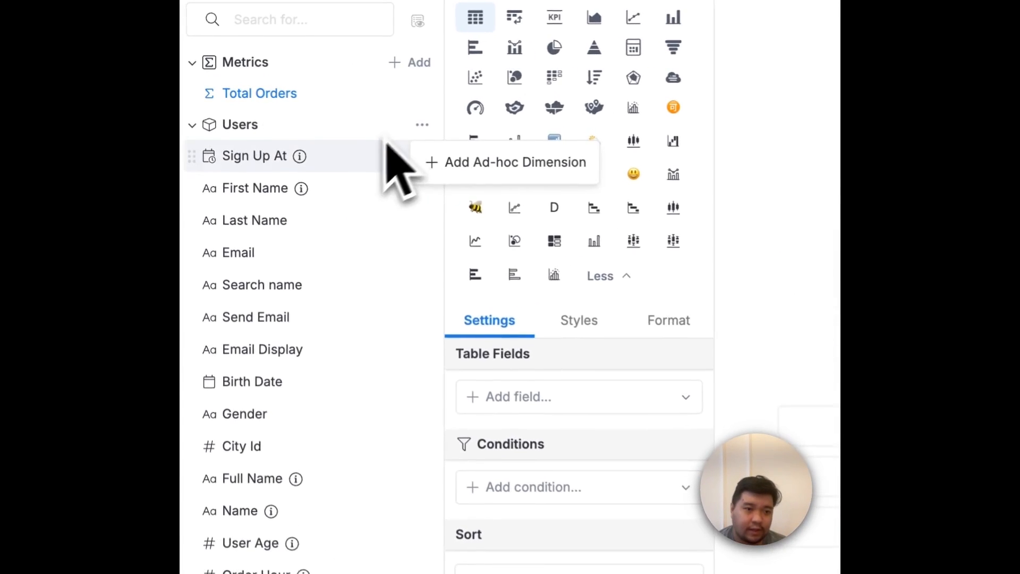
click(468, 175)
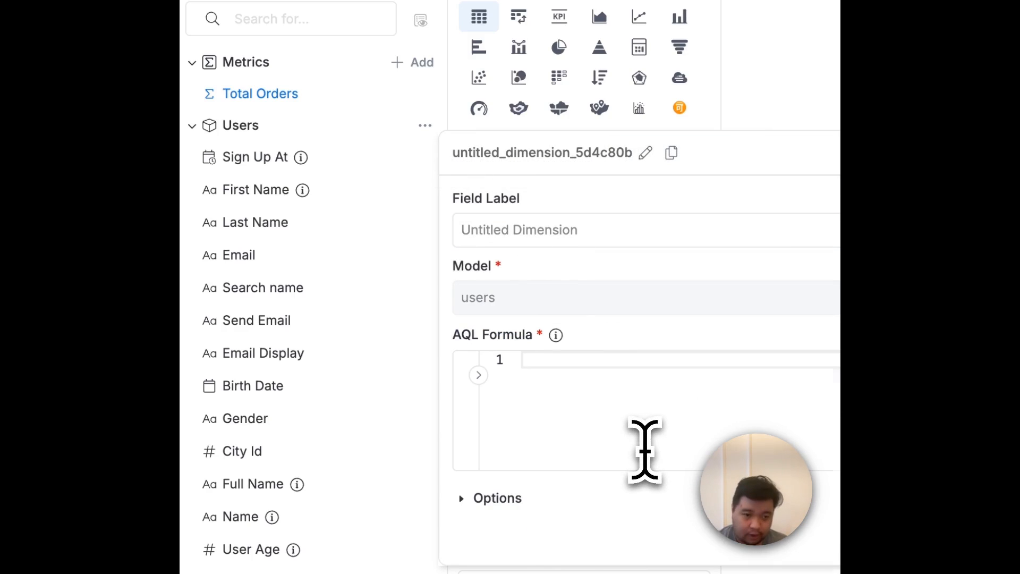
text(case)
click(658, 374)
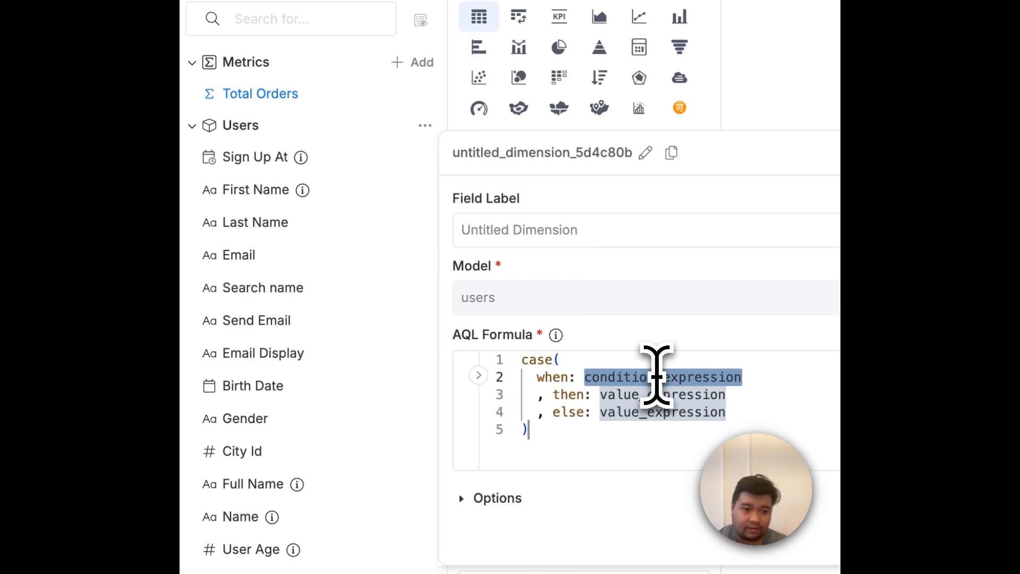
text(a)
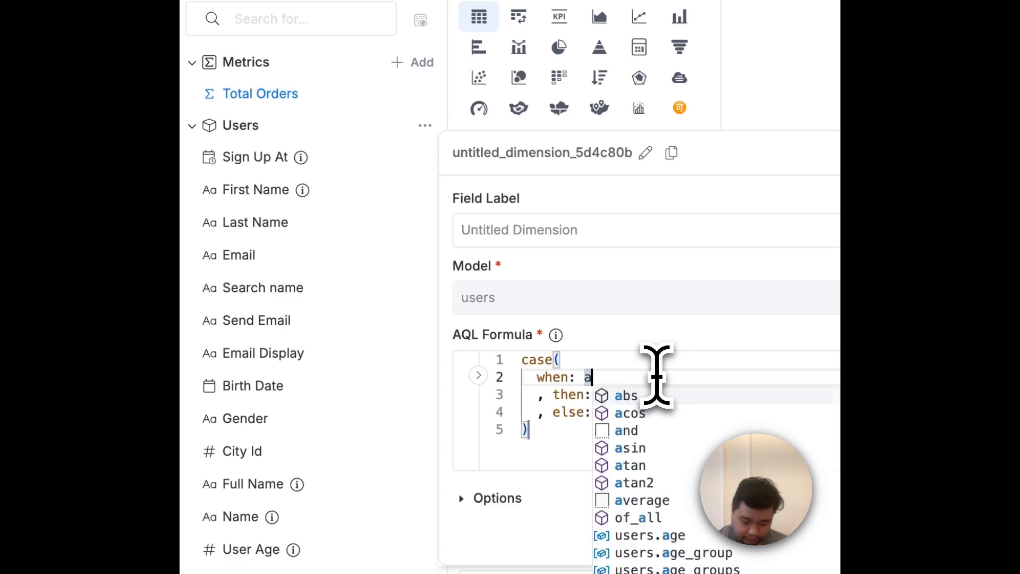
text(nd(users.age >= 18, users.age <)
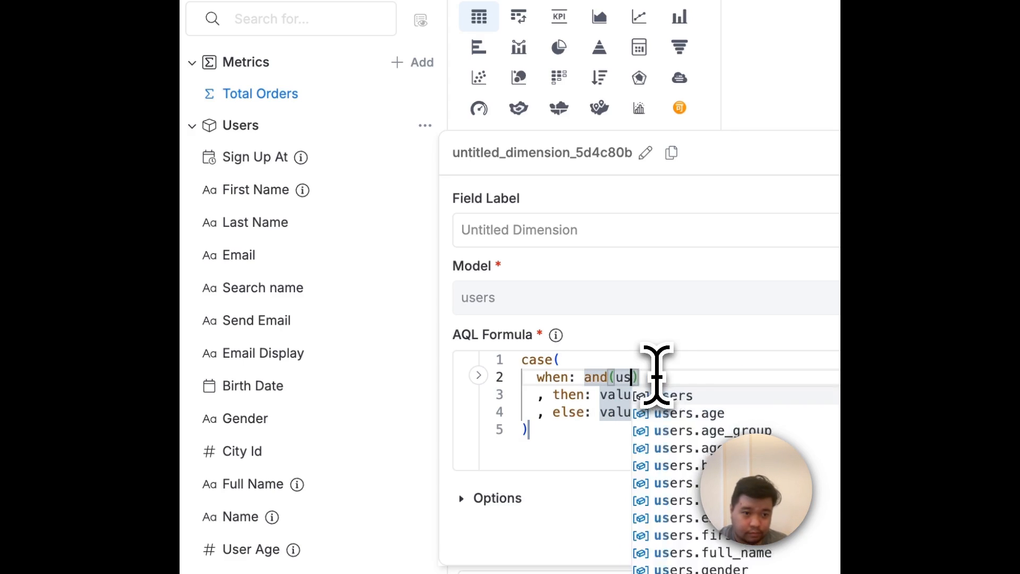
key(Tab)
text('<30)
key(Tab)
text('>=30)
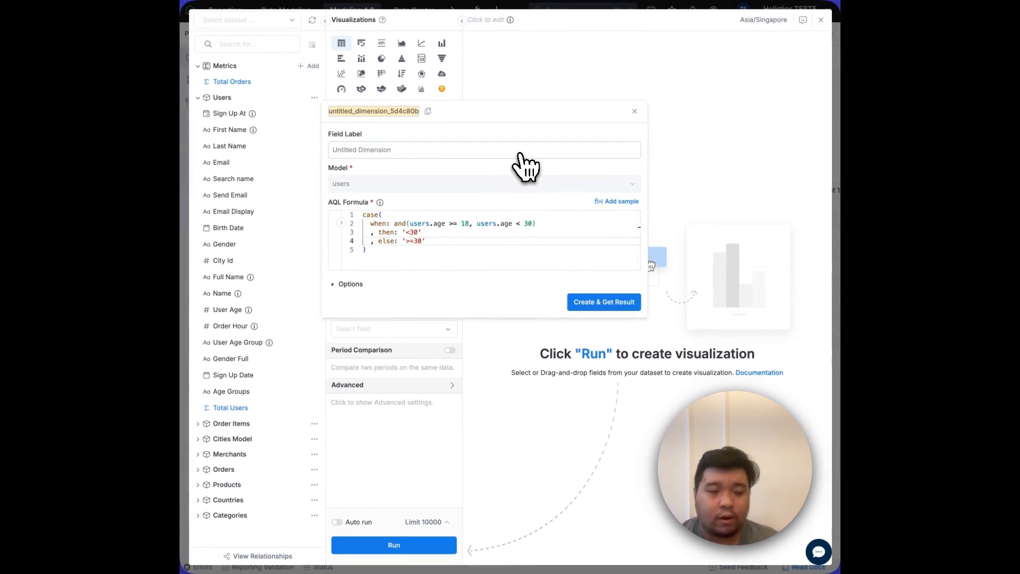
text(user_age_group)
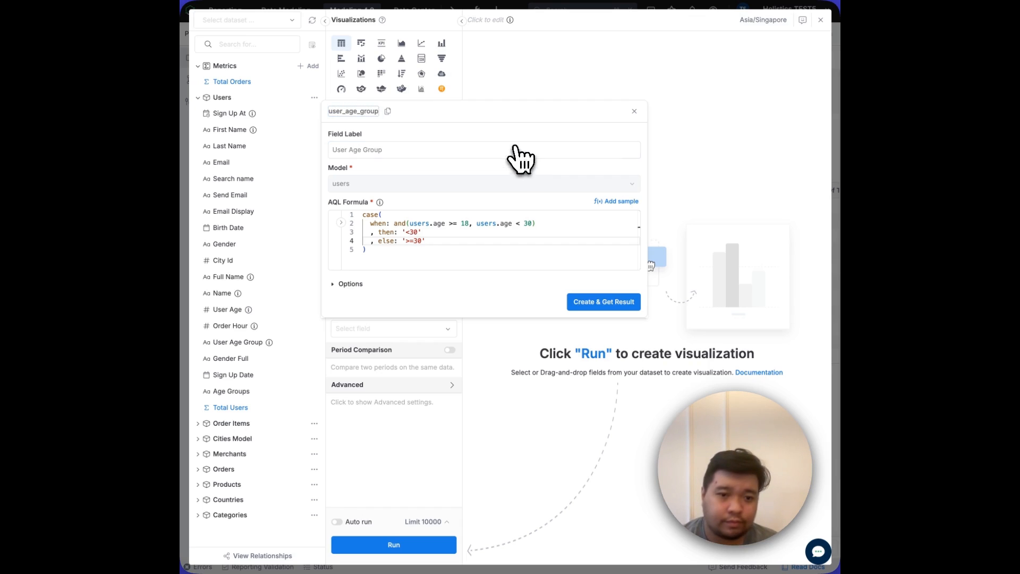
Step: Name the ad-hoc dimension user_age_group, create it and close its editor
click(604, 301)
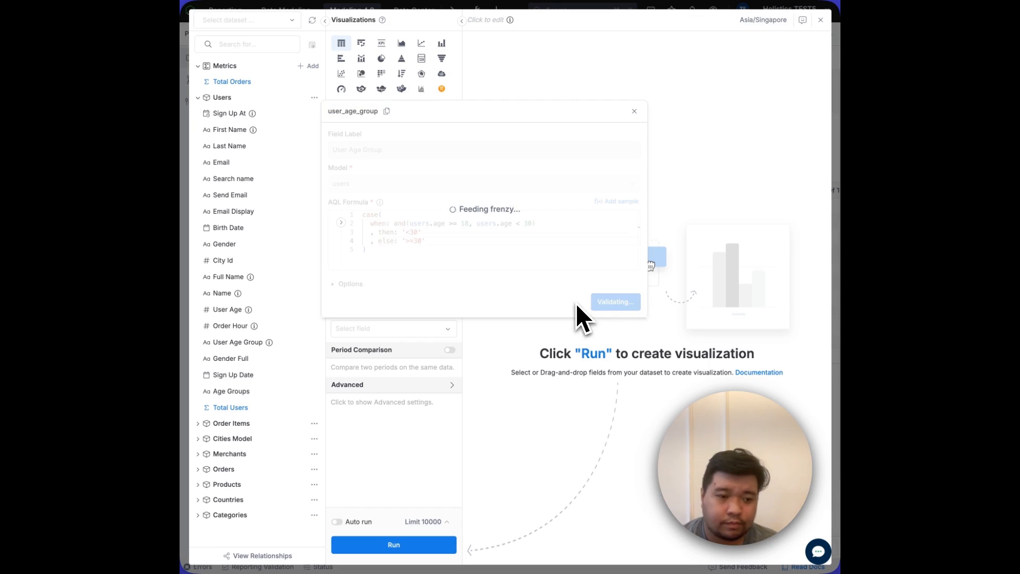
click(636, 111)
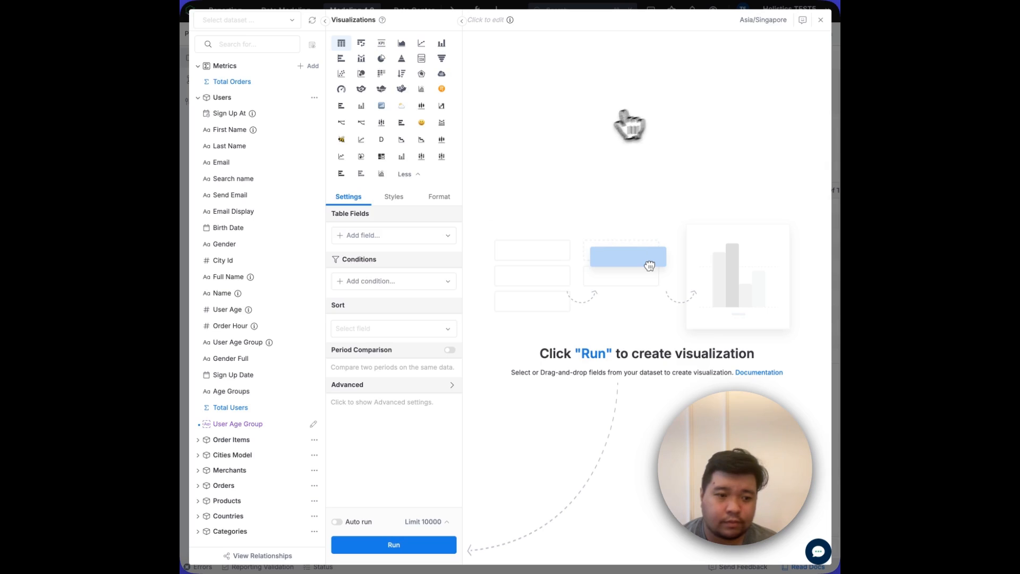
Step: Add the ad-hoc User Age Group dimension and the Total Orders metric as table fields and run the visualization
mouse_move(270, 424)
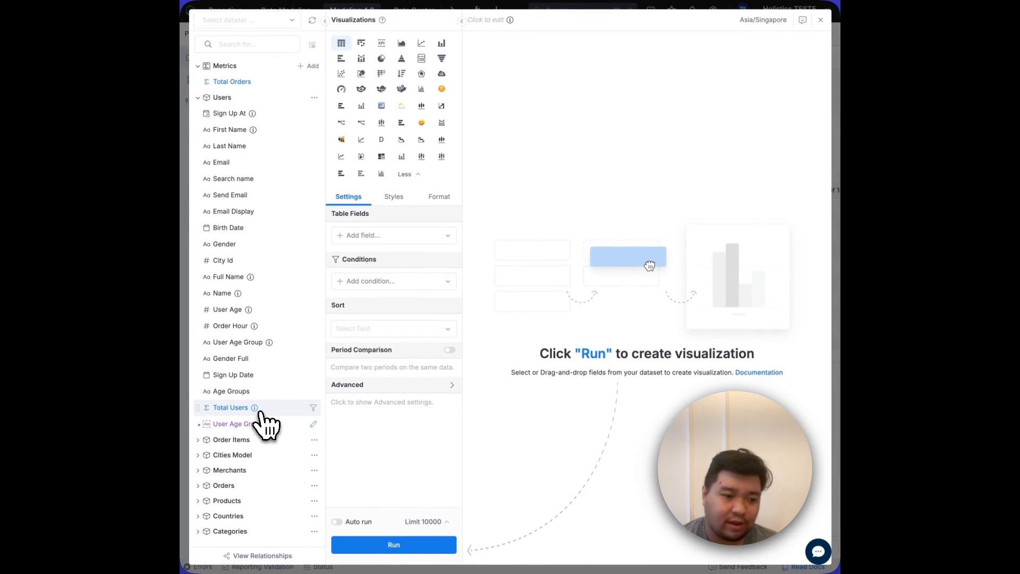
click(237, 431)
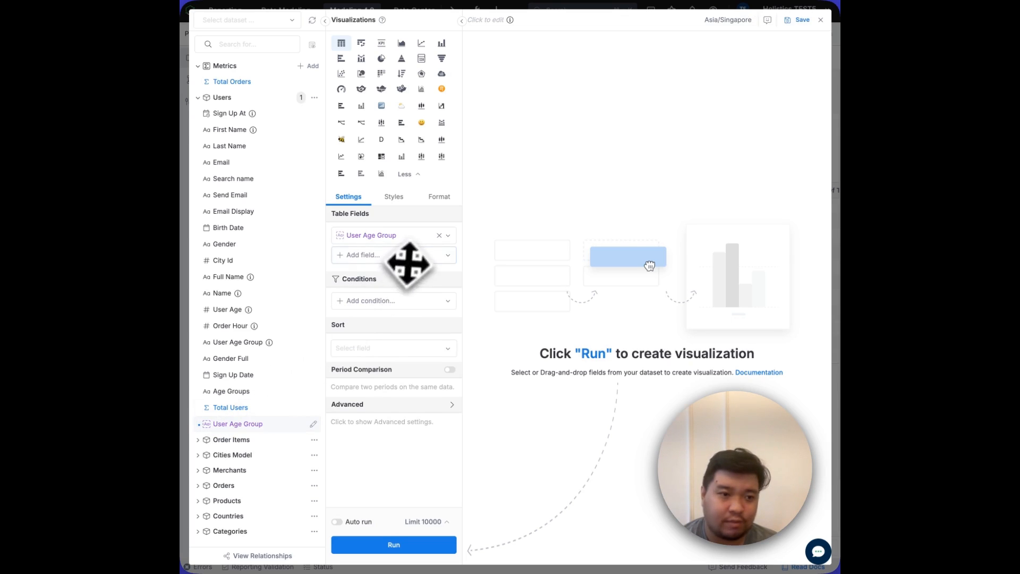
click(219, 83)
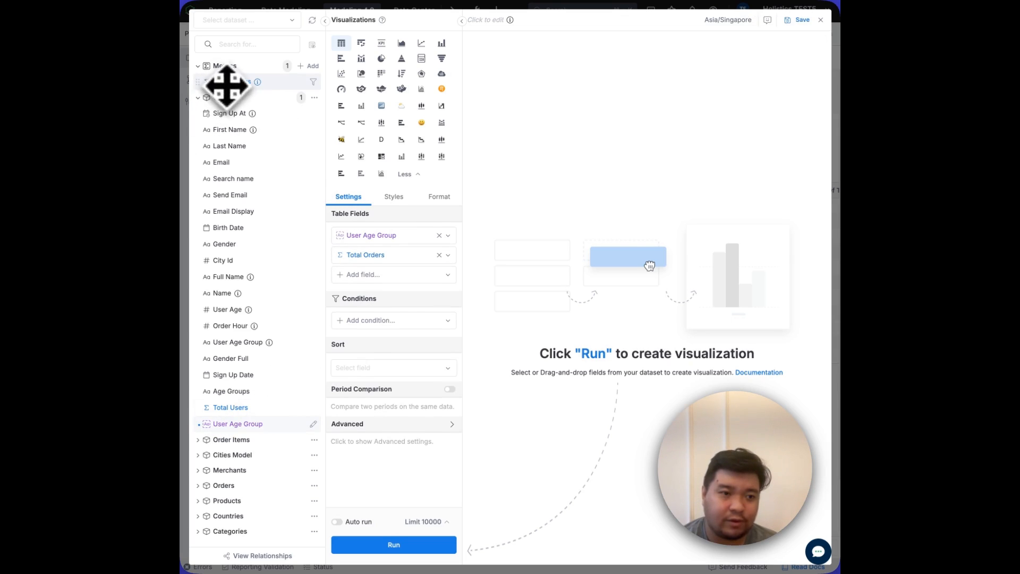
click(393, 545)
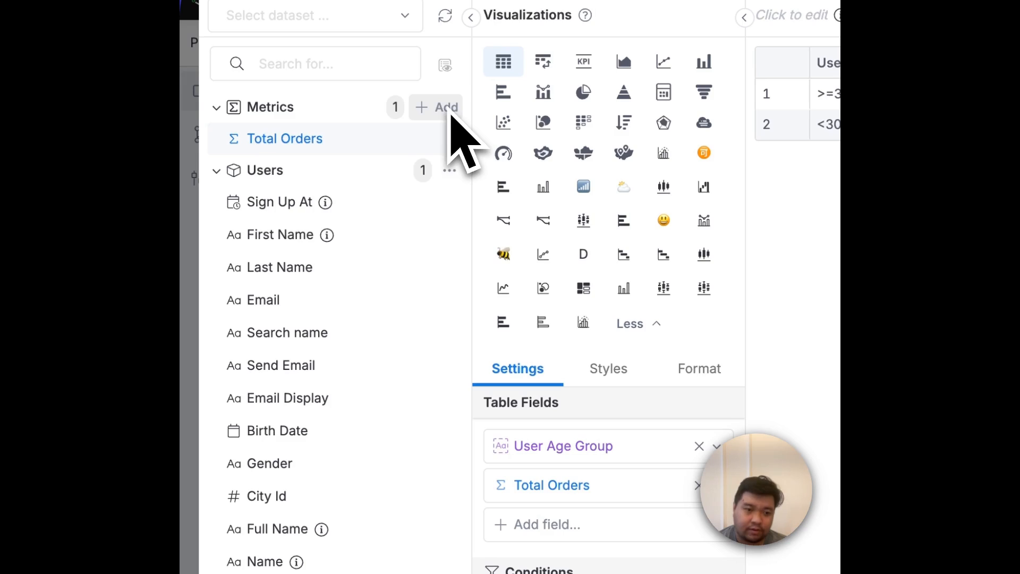
Step: Start an ad-hoc AQL metric in the table fields and define it as count(users.id)
click(542, 525)
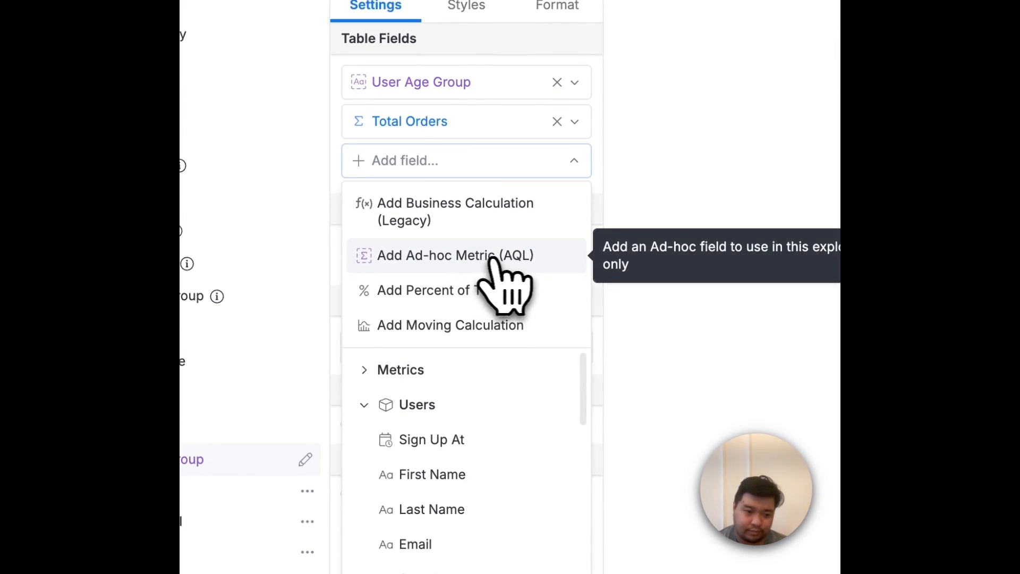
click(511, 259)
click(568, 348)
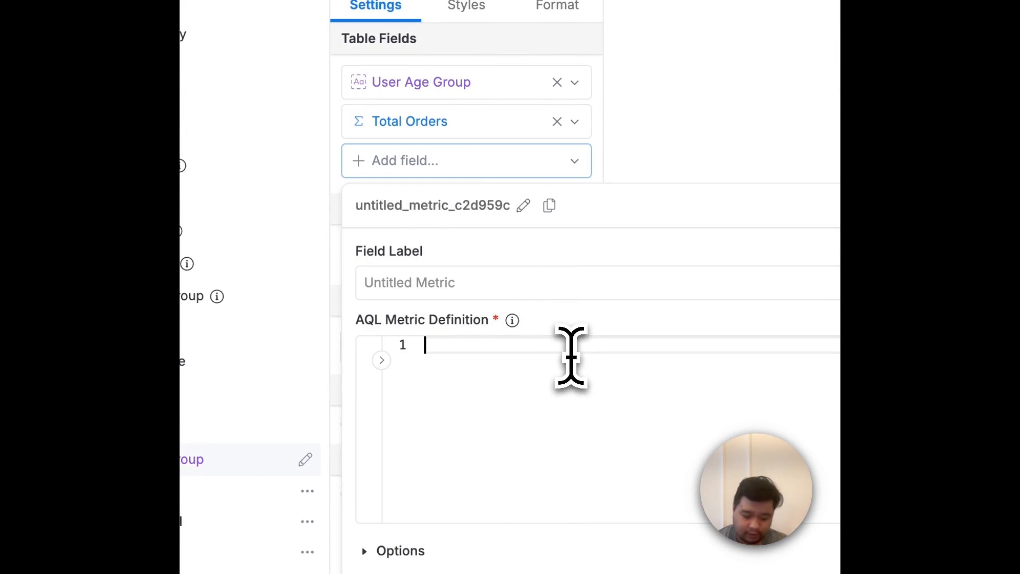
text(count(users.id)
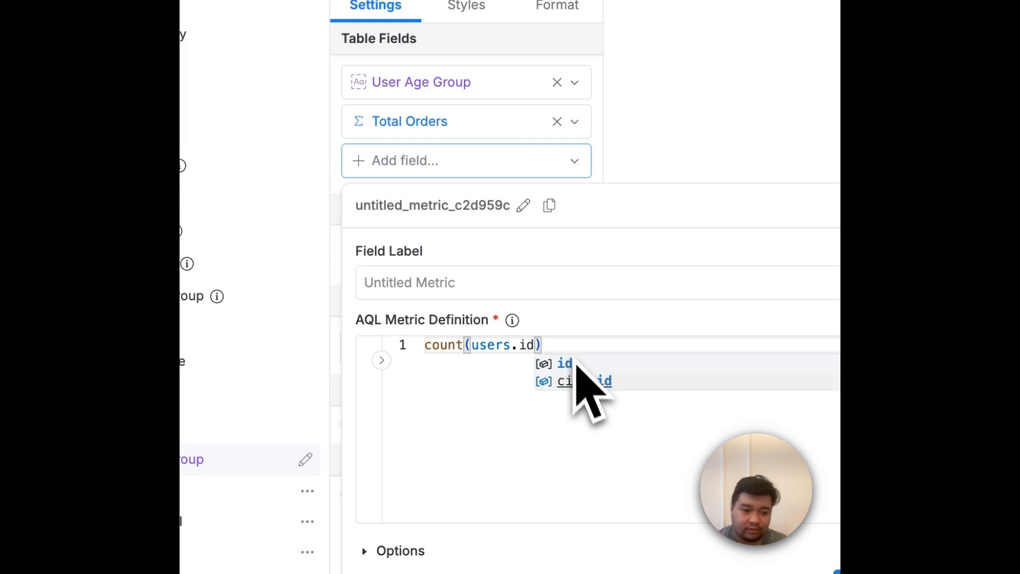
click(573, 367)
Step: Name the ad-hoc metric total_users, create it with its result, and close its editor
click(449, 206)
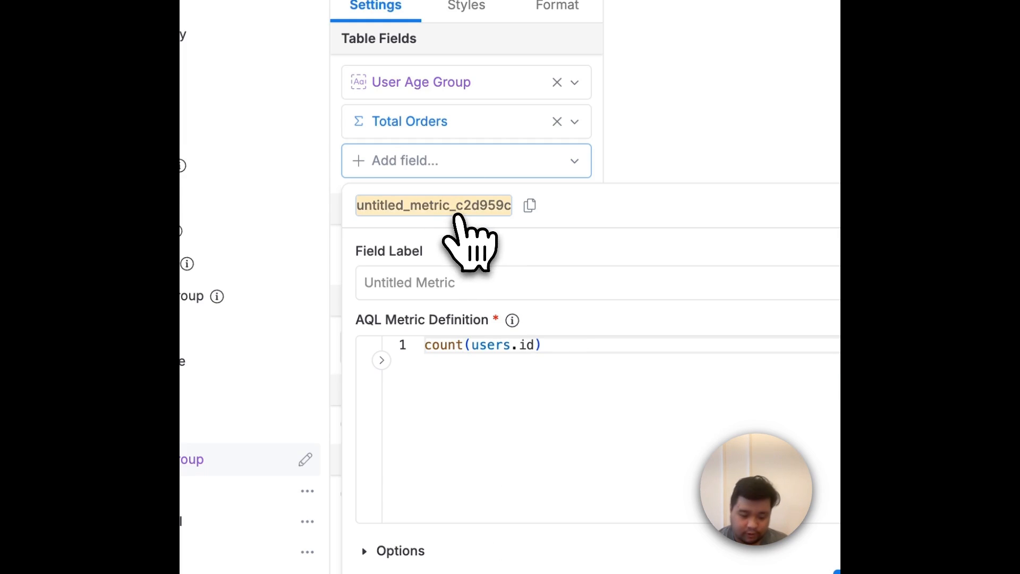
text(tlta)
key(BackSpace)
key(BackSpace)
key(BackSpace)
text(otal_u)
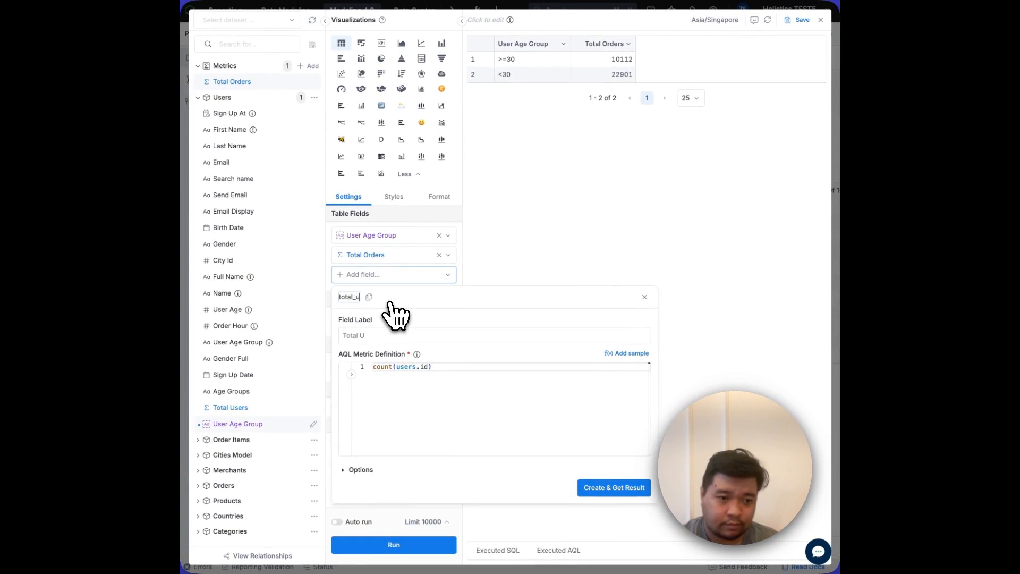
text(sers)
click(608, 487)
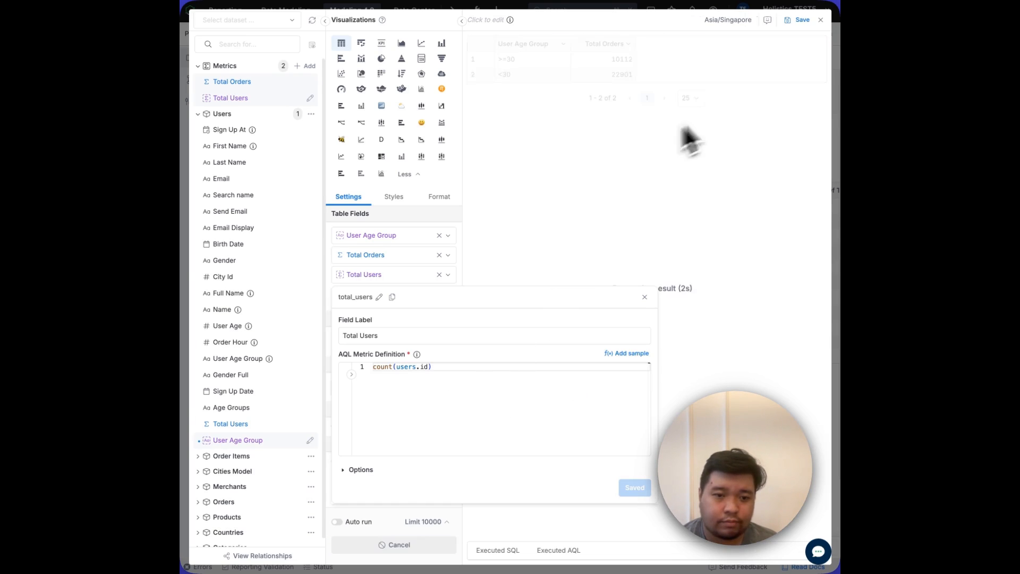
click(571, 318)
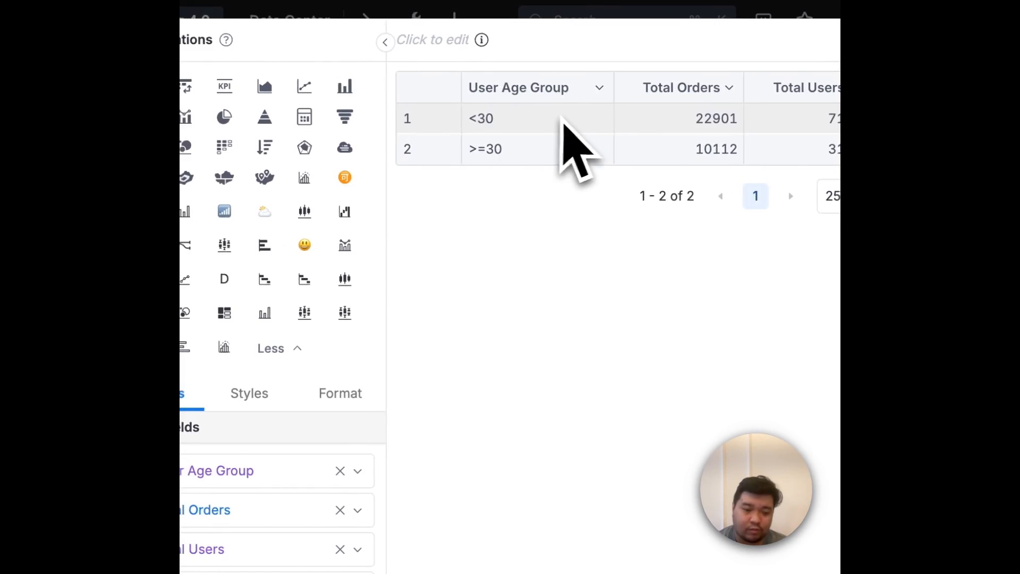
Step: Inspect the definitions of the Total Users and User Age Group table fields
mouse_move(230, 560)
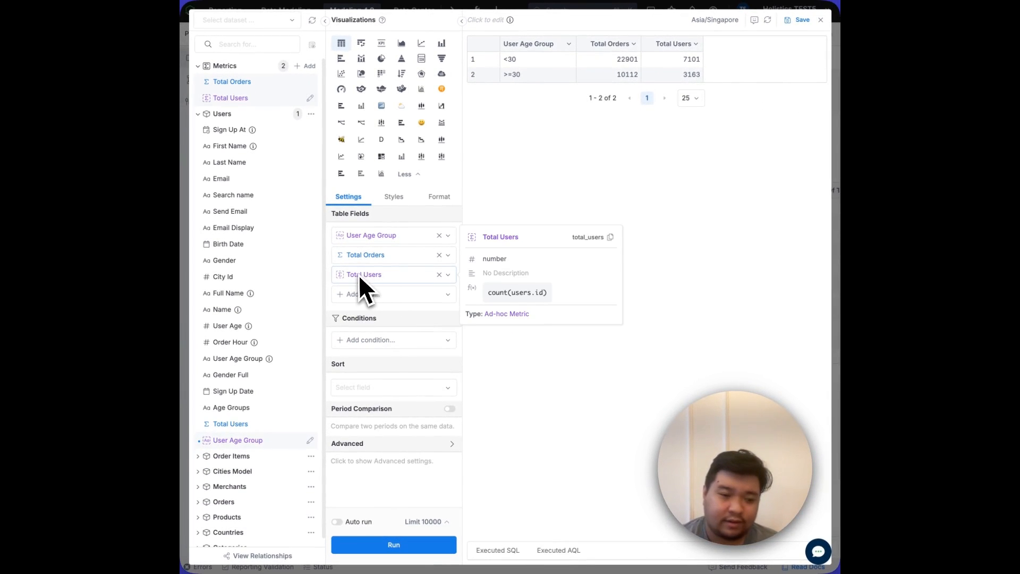
mouse_move(386, 241)
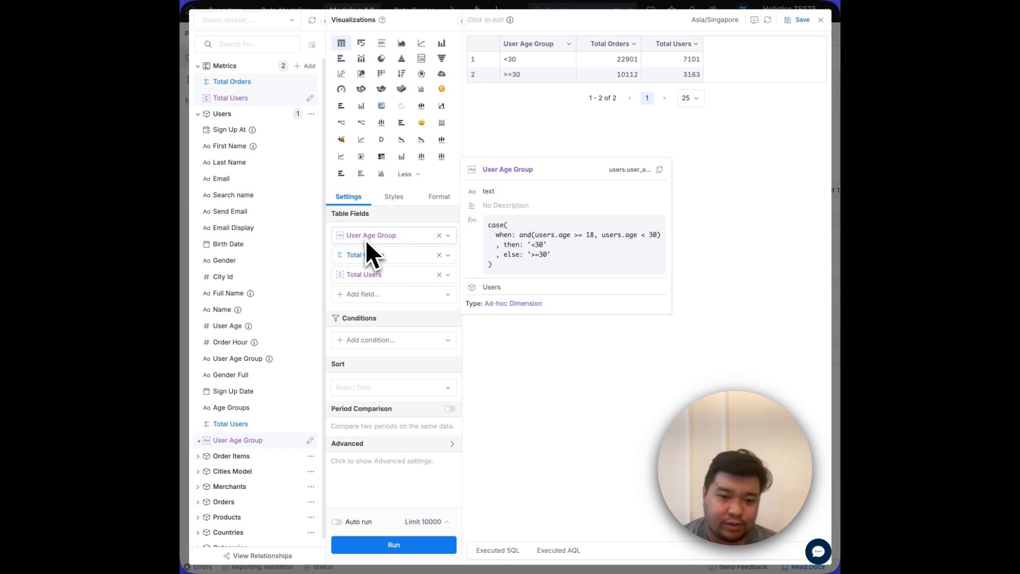